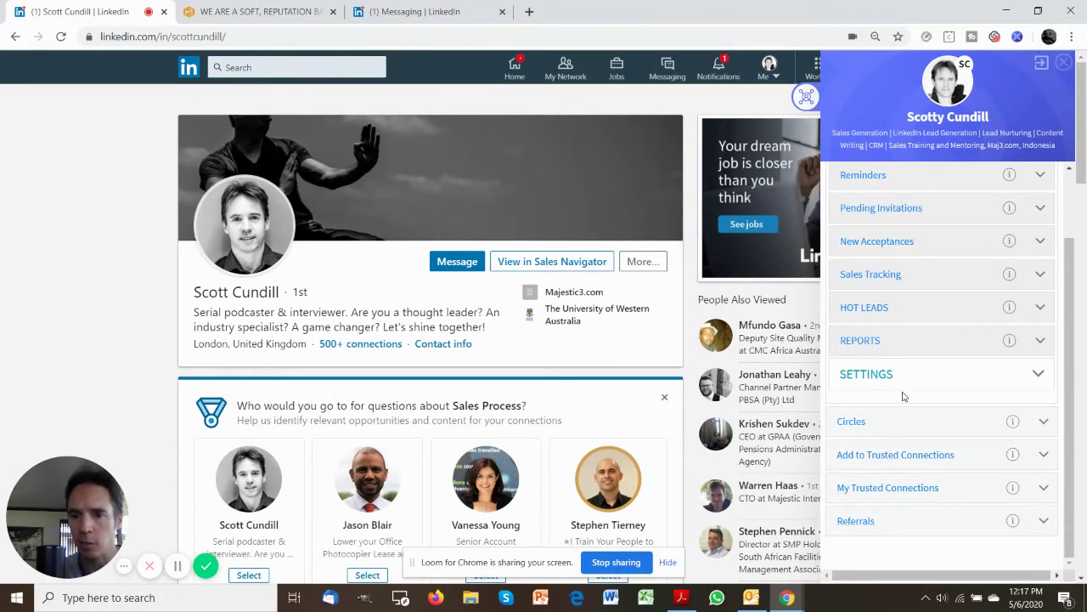
Step: Expand the Sales Tracking list in the sidebar's Target section and view the tracked contacts with their tags
{"action": "scroll", "coordinate": [917, 363], "scroll_direction": "up", "scroll_amount": 2}
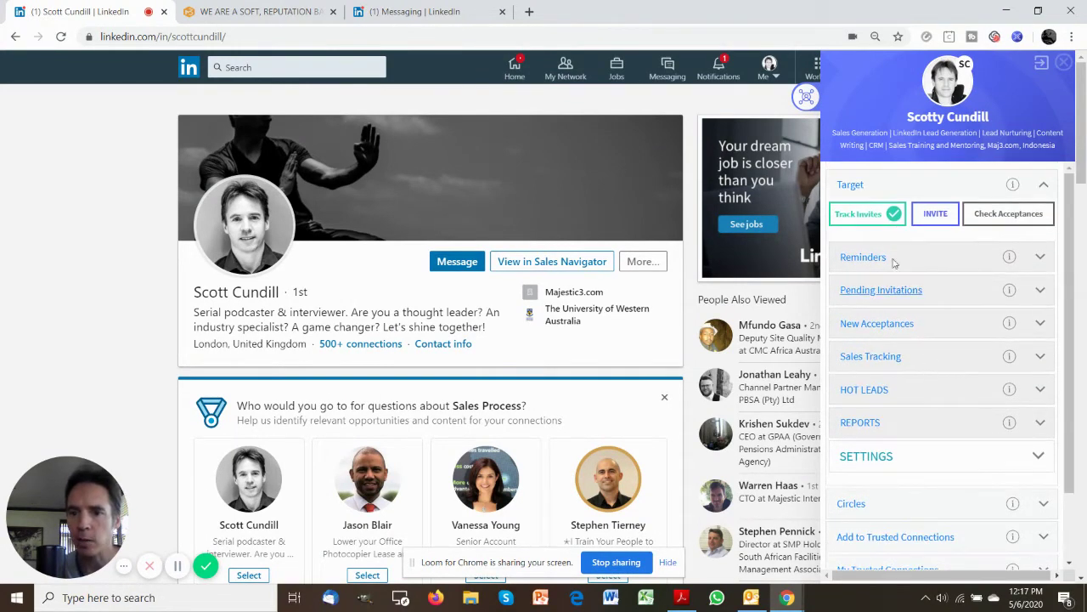
{"action": "left_click", "coordinate": [854, 200]}
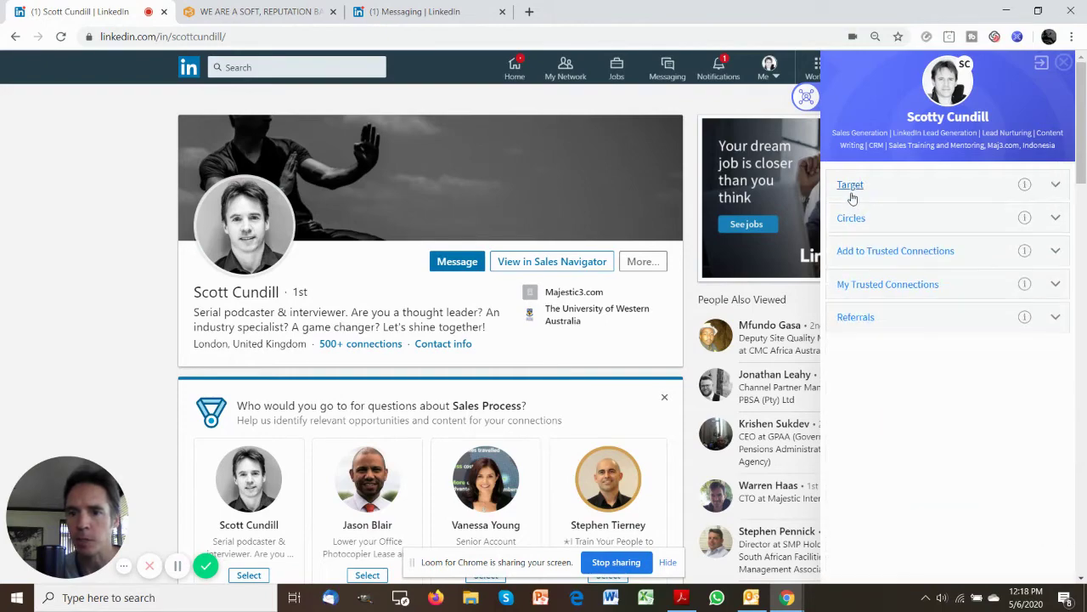
{"action": "left_click", "coordinate": [852, 197]}
{"action": "left_click", "coordinate": [880, 365]}
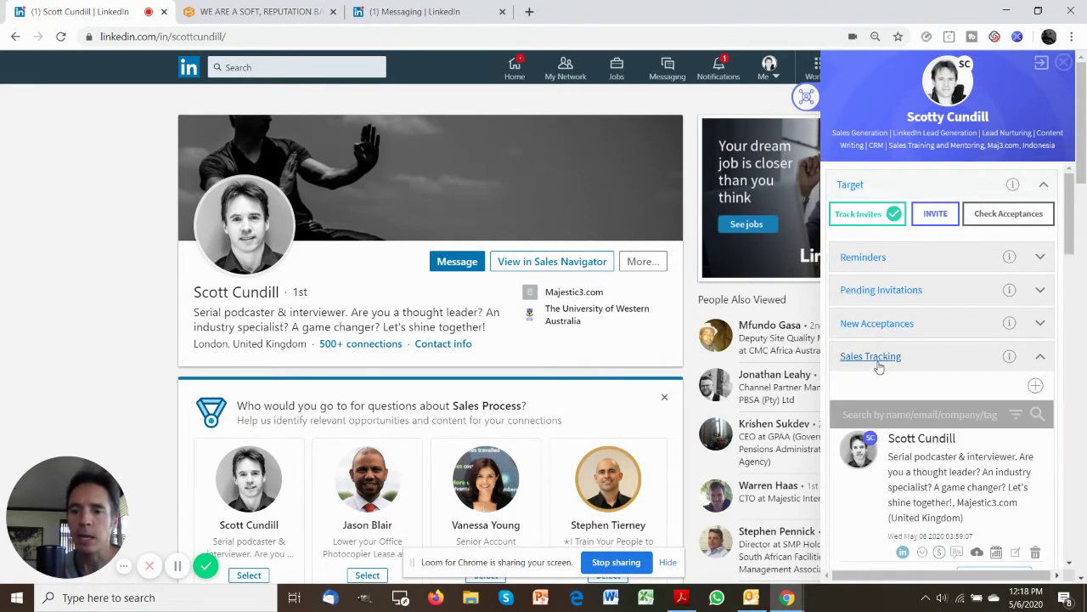
{"action": "scroll", "coordinate": [904, 431], "scroll_direction": "down", "scroll_amount": 2}
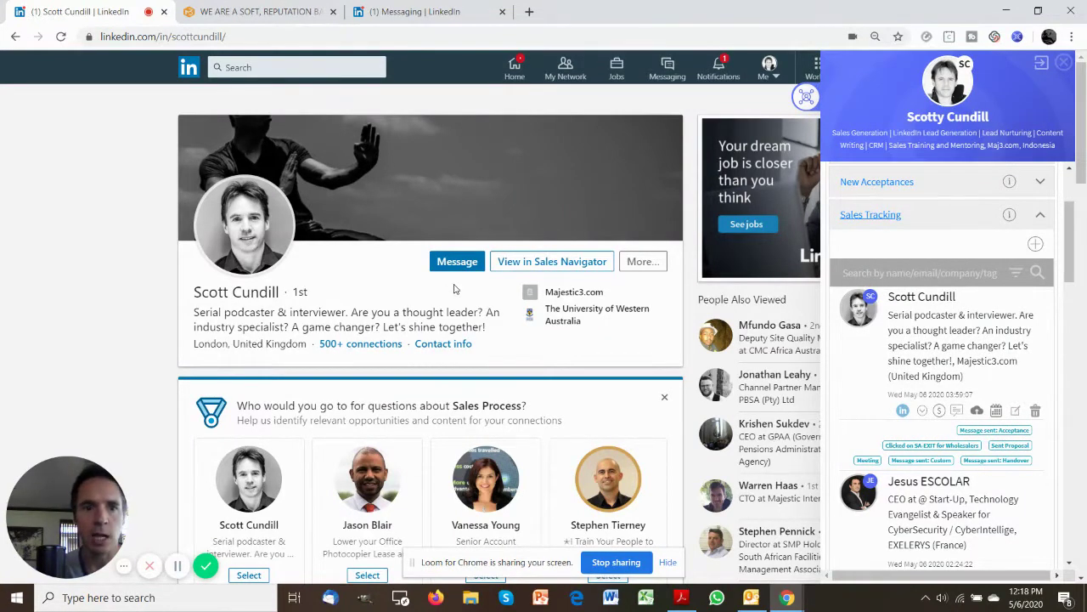
Step: Examine the majestic3.com home page headline and its 20 minute E-Book section, and return to the LinkedIn profile
{"action": "left_click", "coordinate": [270, 12]}
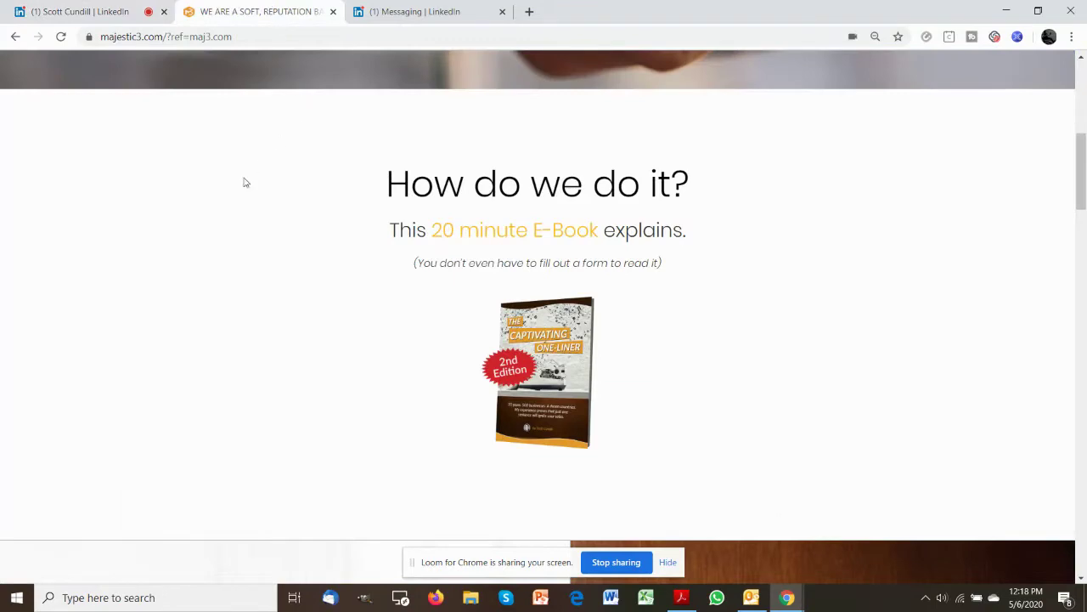
{"action": "scroll", "coordinate": [230, 255], "scroll_direction": "up", "scroll_amount": 10}
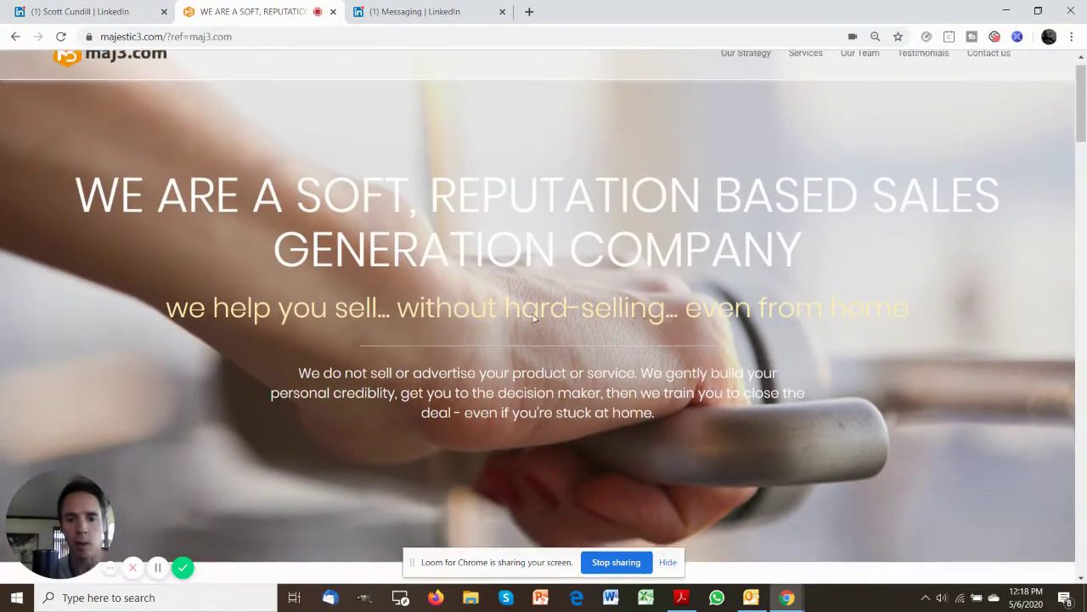
{"action": "scroll", "coordinate": [546, 301], "scroll_direction": "down", "scroll_amount": 8}
{"action": "scroll", "coordinate": [546, 301], "scroll_direction": "down", "scroll_amount": 1}
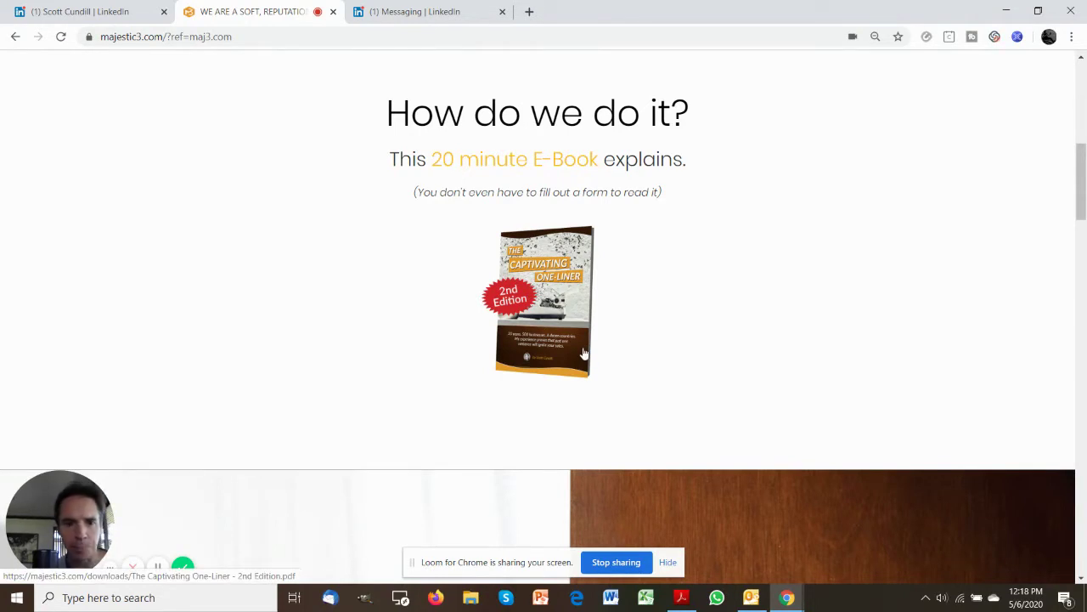
{"action": "left_click", "coordinate": [81, 12]}
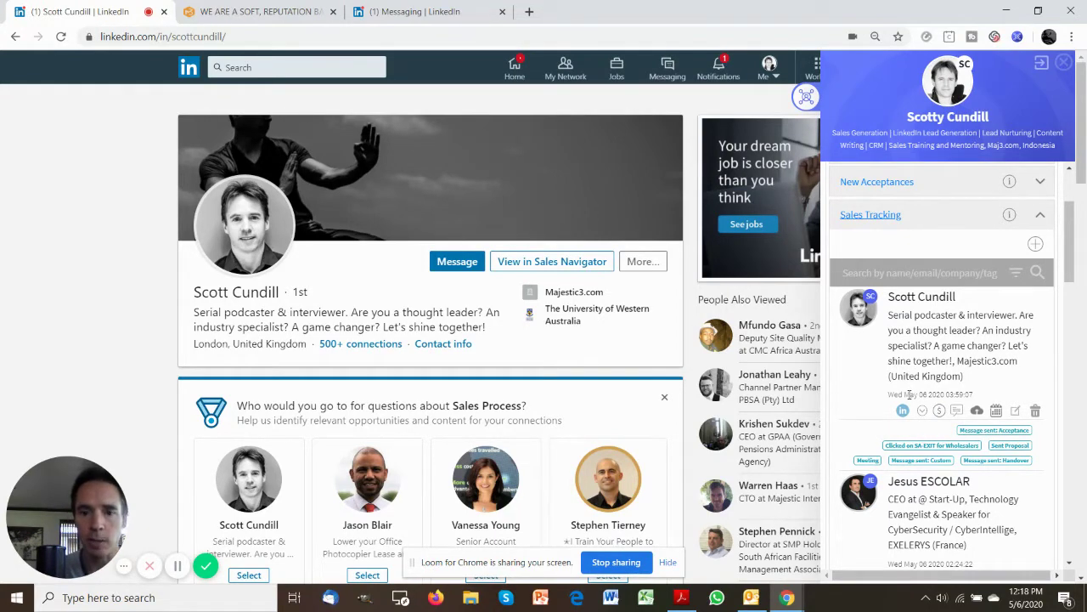
Step: Switch to the LinkedIn messaging conversation and read the Jun 6, 2019 invitation message, highlighting the word "Wholesale"
{"action": "left_click", "coordinate": [422, 11]}
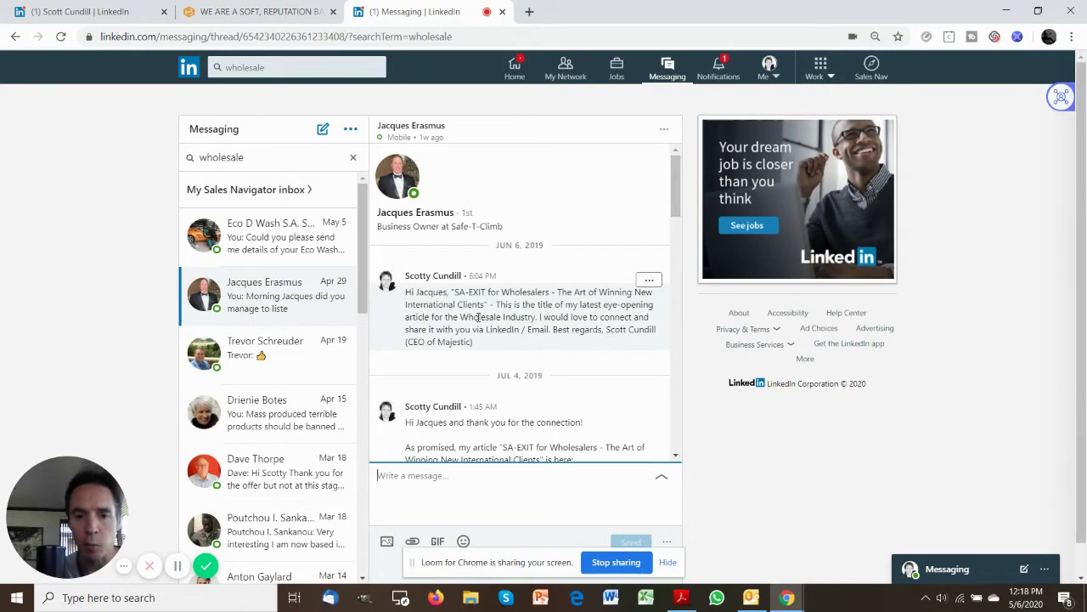
{"action": "left_click_drag", "start_coordinate": [461, 317], "coordinate": [502, 318]}
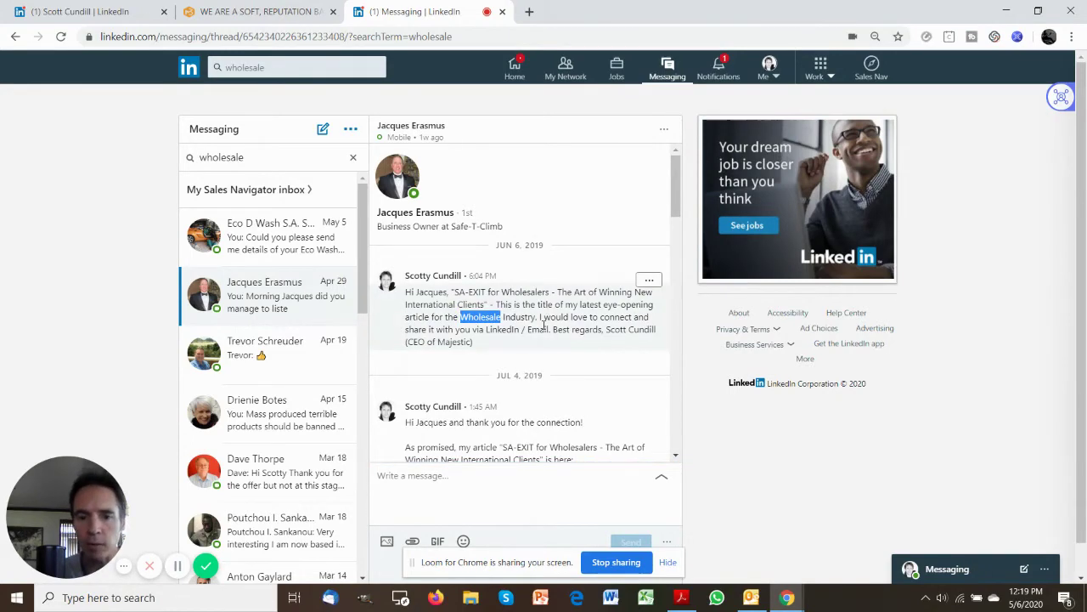
{"action": "left_click", "coordinate": [546, 328]}
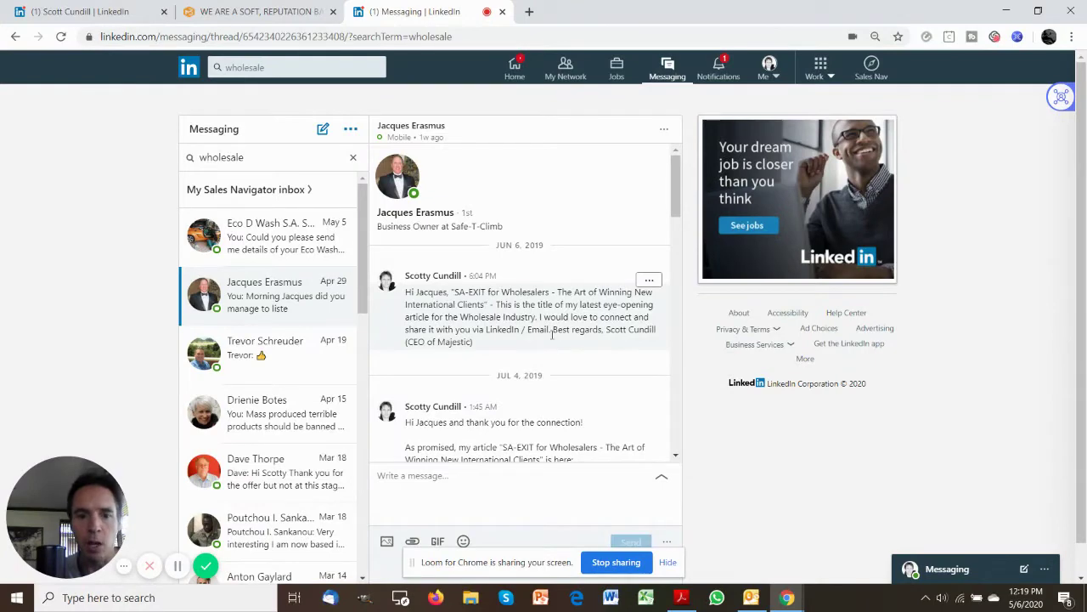
{"action": "scroll", "coordinate": [557, 320], "scroll_direction": "down", "scroll_amount": 1}
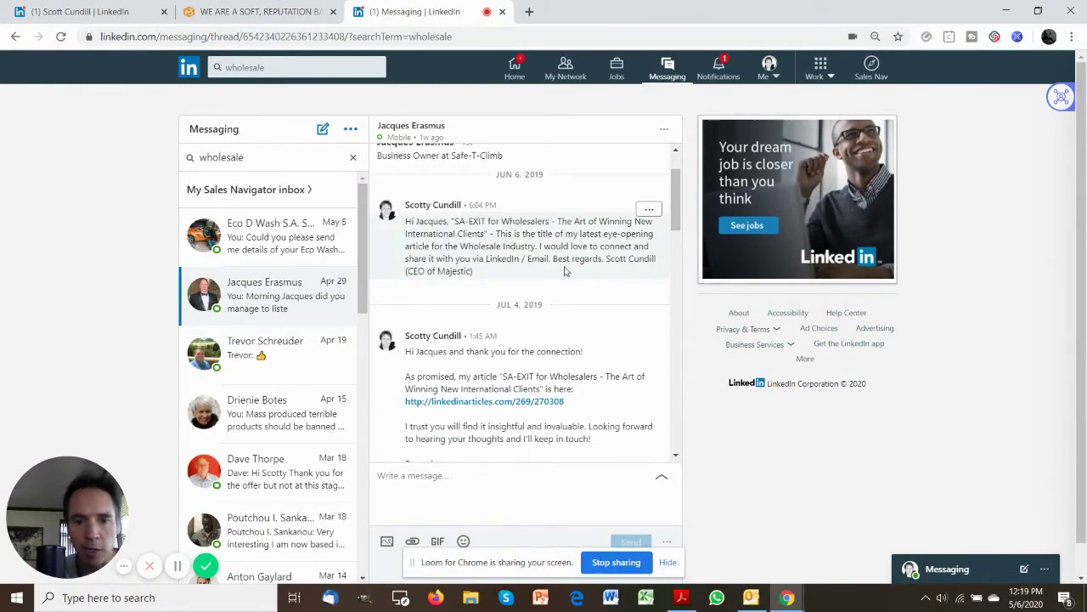
{"action": "scroll", "coordinate": [565, 271], "scroll_direction": "down", "scroll_amount": 1}
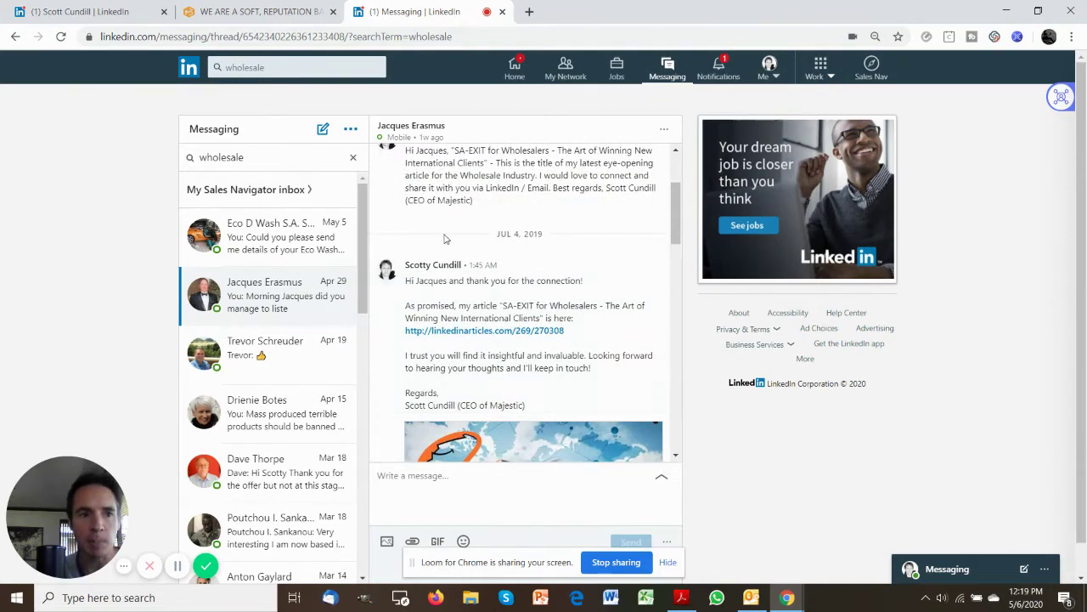
Step: Return to the LinkedIn profile, collapse Sales Tracking and display the Acceptance Message in the sidebar's settings
{"action": "left_click", "coordinate": [85, 11]}
{"action": "scroll", "coordinate": [960, 376], "scroll_direction": "down", "scroll_amount": 1}
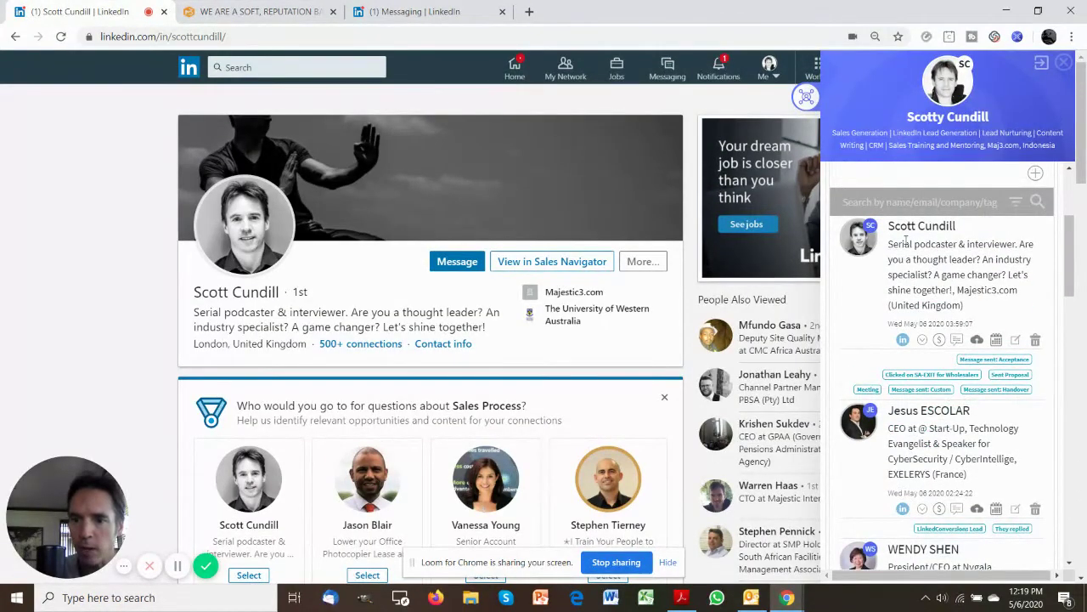
{"action": "scroll", "coordinate": [933, 275], "scroll_direction": "up", "scroll_amount": 2}
{"action": "left_click", "coordinate": [884, 289]}
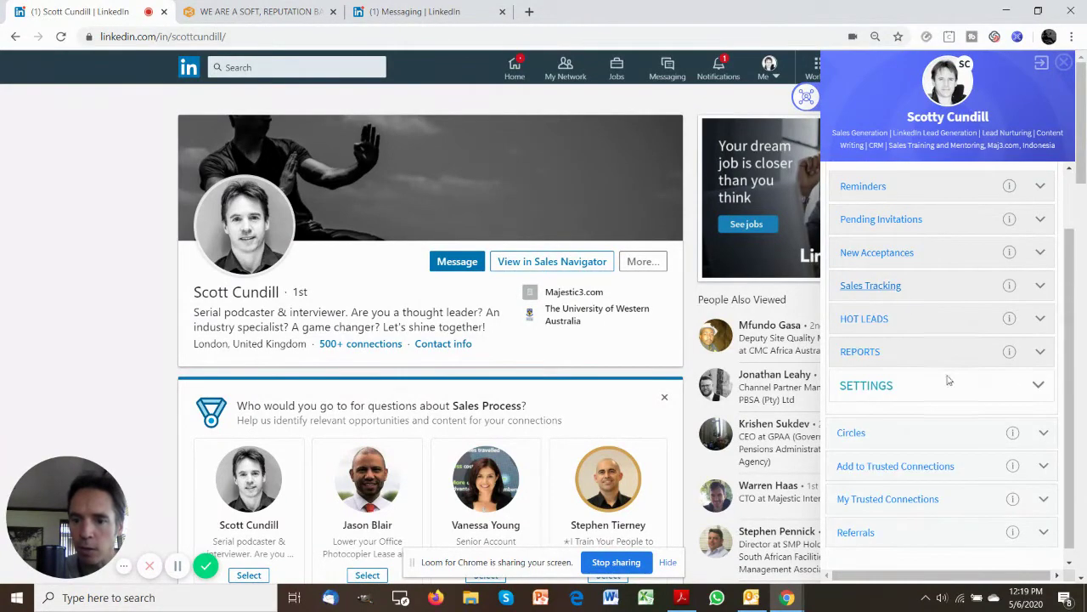
{"action": "left_click", "coordinate": [963, 387]}
{"action": "scroll", "coordinate": [963, 433], "scroll_direction": "down", "scroll_amount": 2}
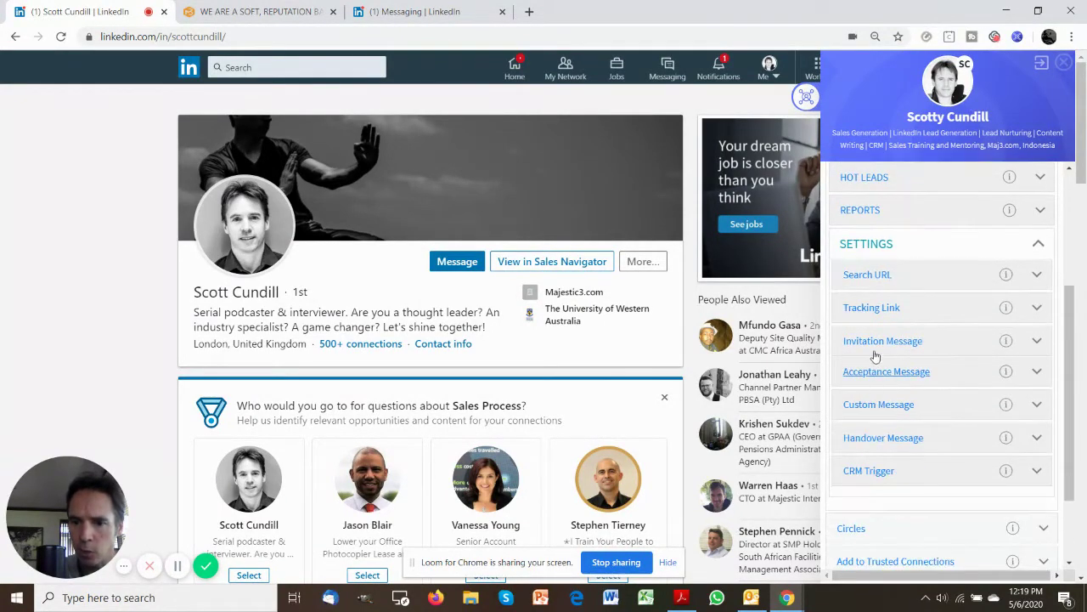
{"action": "left_click", "coordinate": [867, 379]}
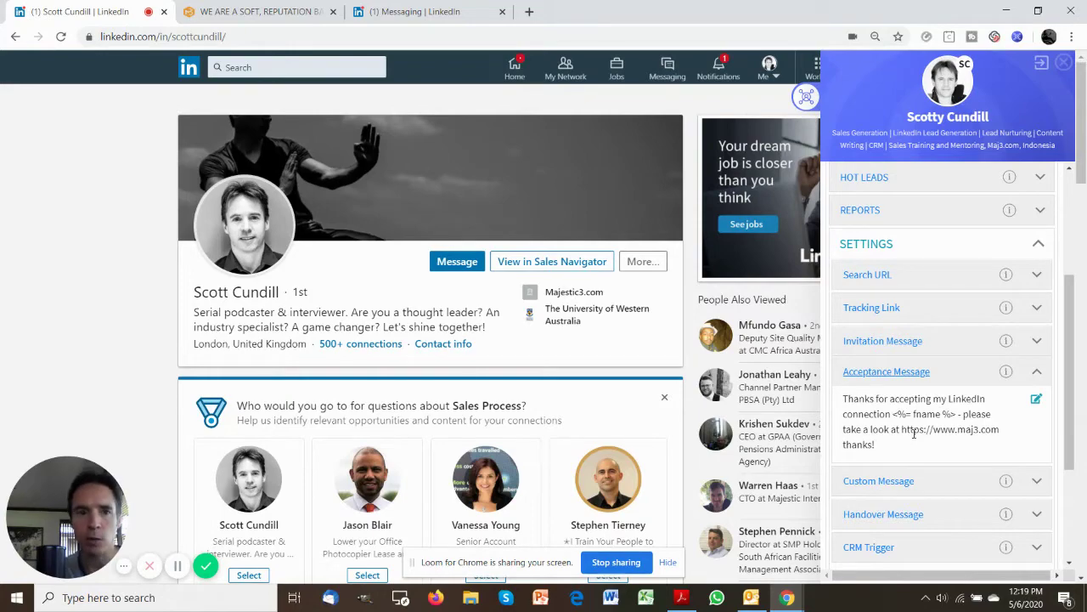
Step: Examine the Jul 4, 2019 thank-you message in the LinkedIn conversation, including its article preview, and highlight its article link
{"action": "left_click", "coordinate": [430, 10]}
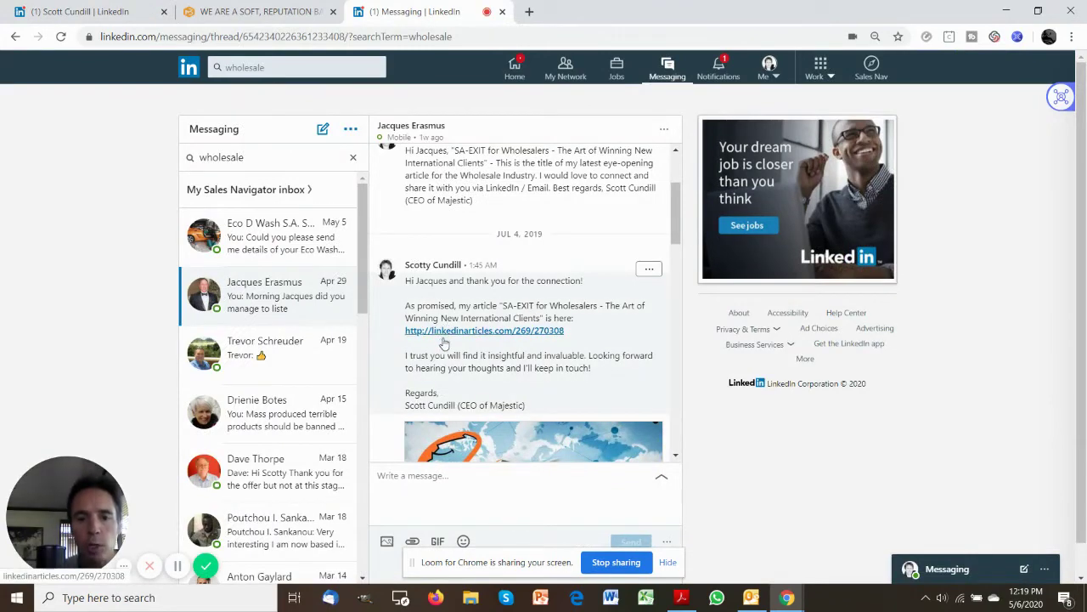
{"action": "scroll", "coordinate": [443, 344], "scroll_direction": "down", "scroll_amount": 1}
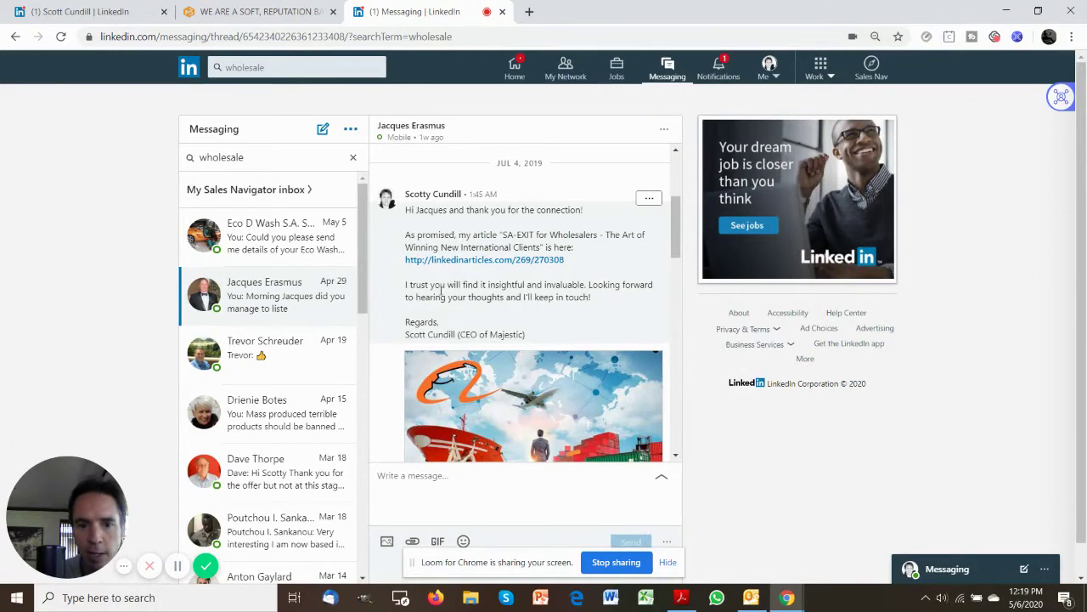
{"action": "scroll", "coordinate": [516, 330], "scroll_direction": "down", "scroll_amount": 2}
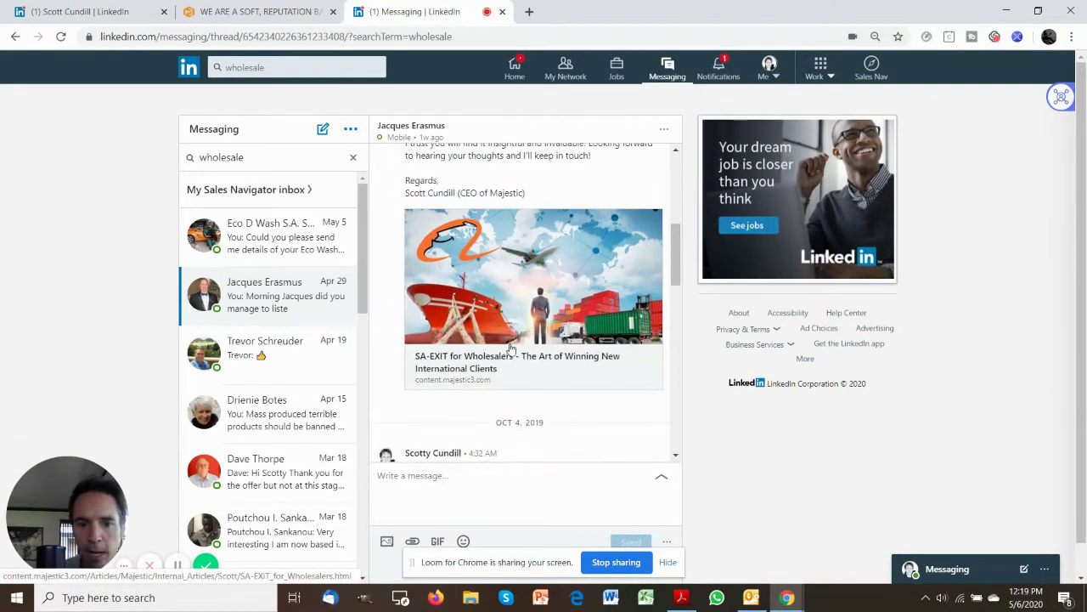
{"action": "scroll", "coordinate": [548, 347], "scroll_direction": "up", "scroll_amount": 1}
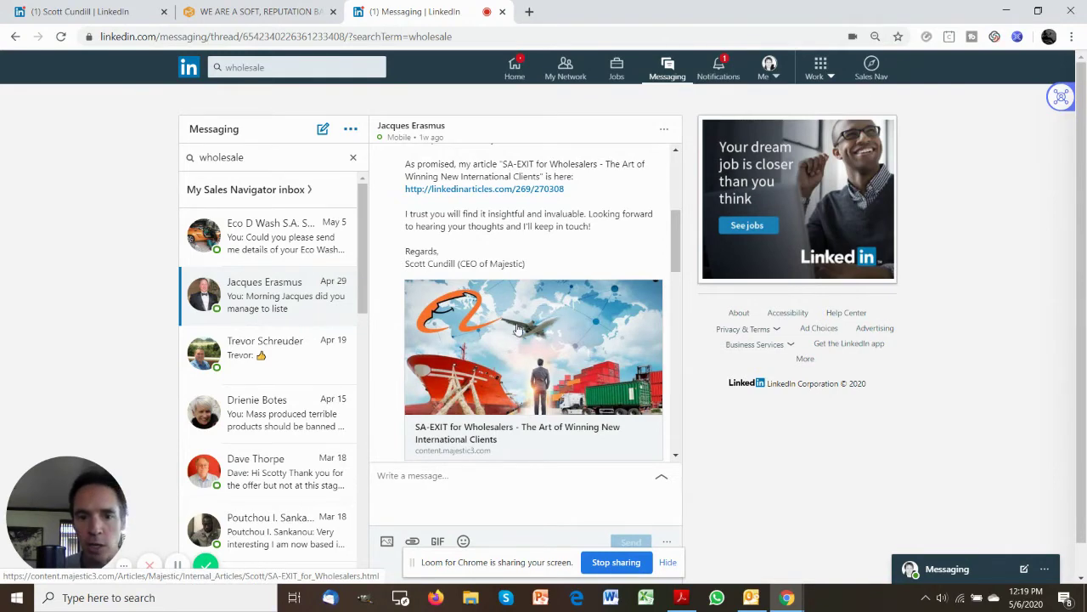
{"action": "scroll", "coordinate": [522, 325], "scroll_direction": "down", "scroll_amount": 1}
{"action": "scroll", "coordinate": [524, 318], "scroll_direction": "up", "scroll_amount": 2}
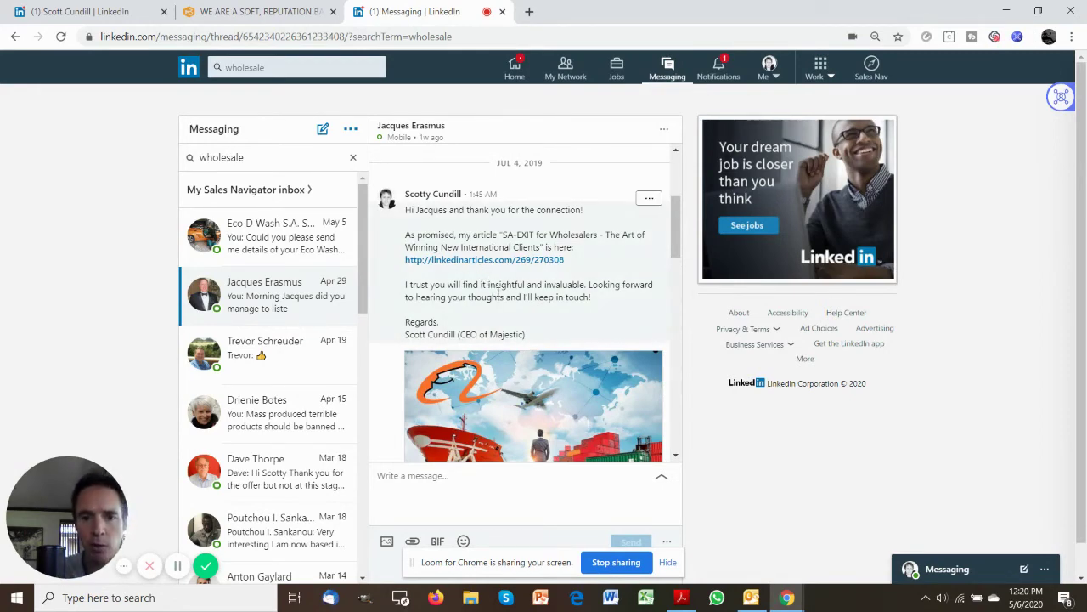
{"action": "left_click_drag", "start_coordinate": [568, 267], "coordinate": [405, 261]}
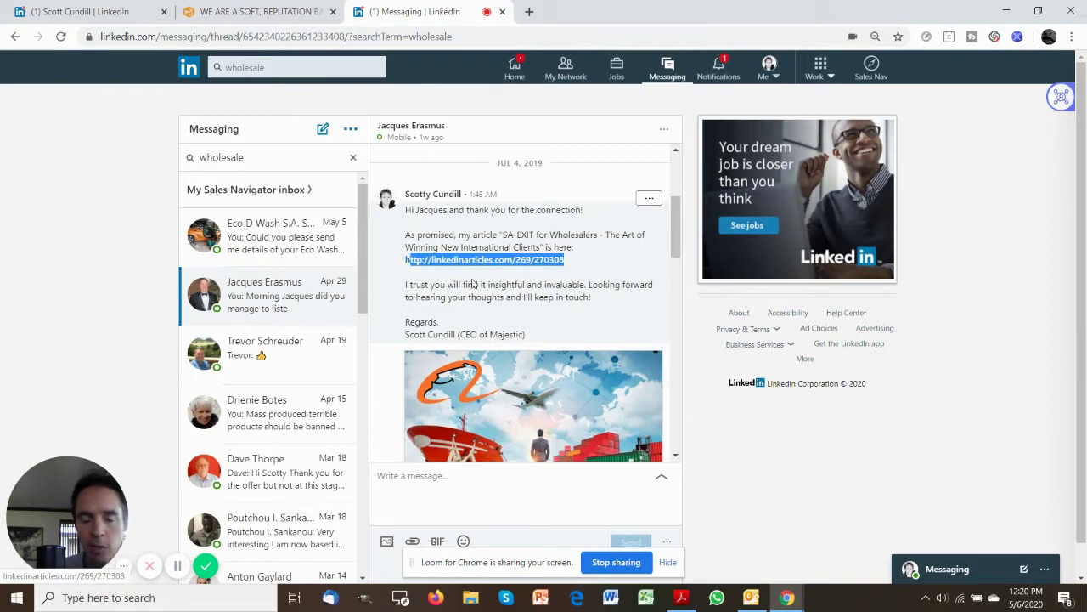
{"action": "left_click", "coordinate": [493, 325]}
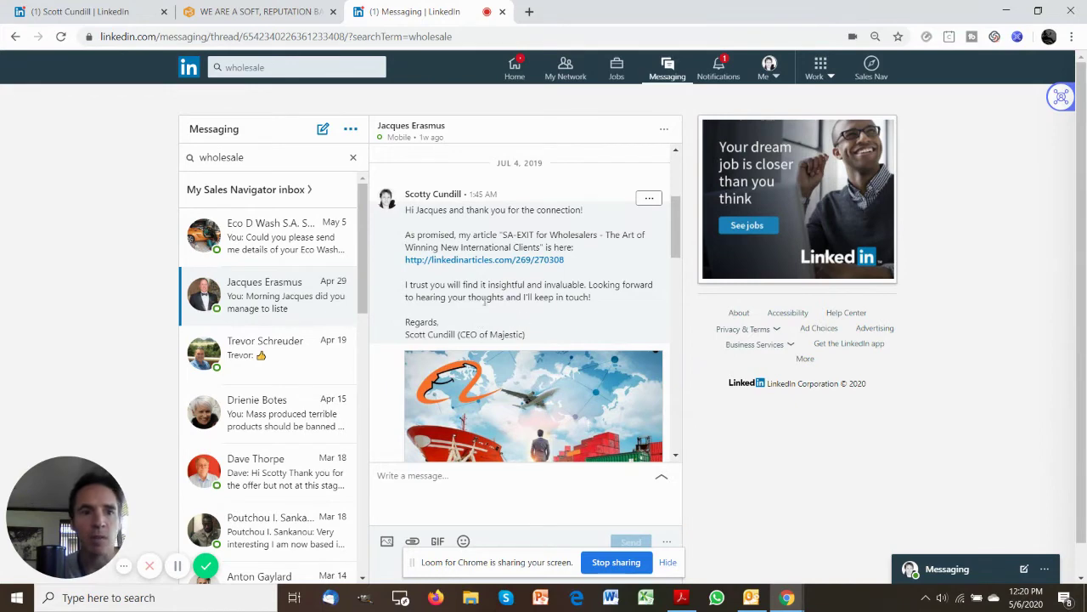
Step: Recheck the Acceptance Message text beside the LinkedIn profile and return to the messaging conversation
{"action": "left_click", "coordinate": [255, 11]}
{"action": "left_click", "coordinate": [80, 11]}
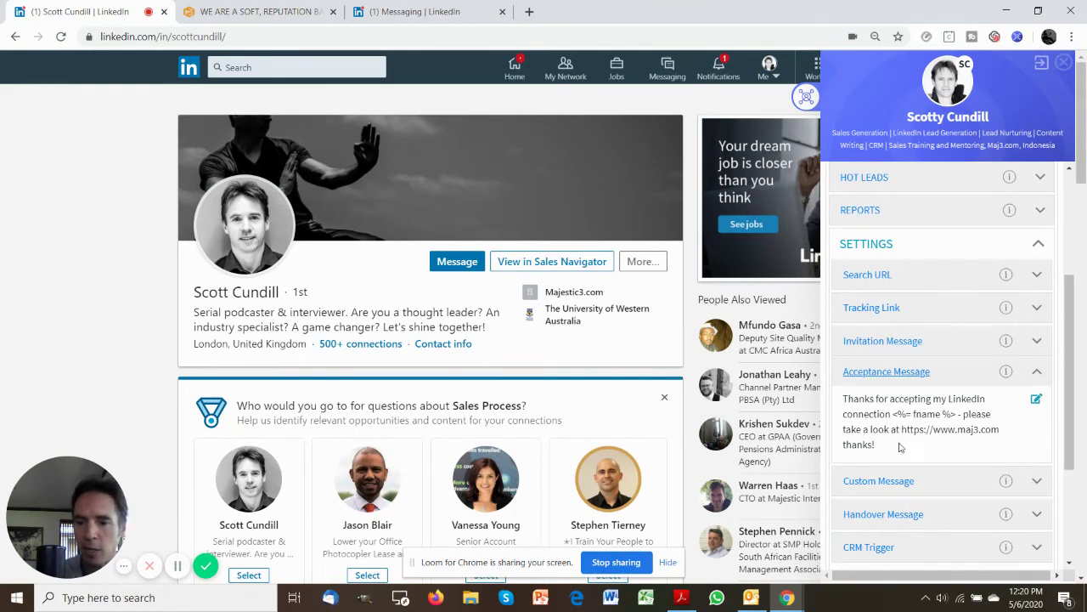
{"action": "left_click", "coordinate": [389, 10]}
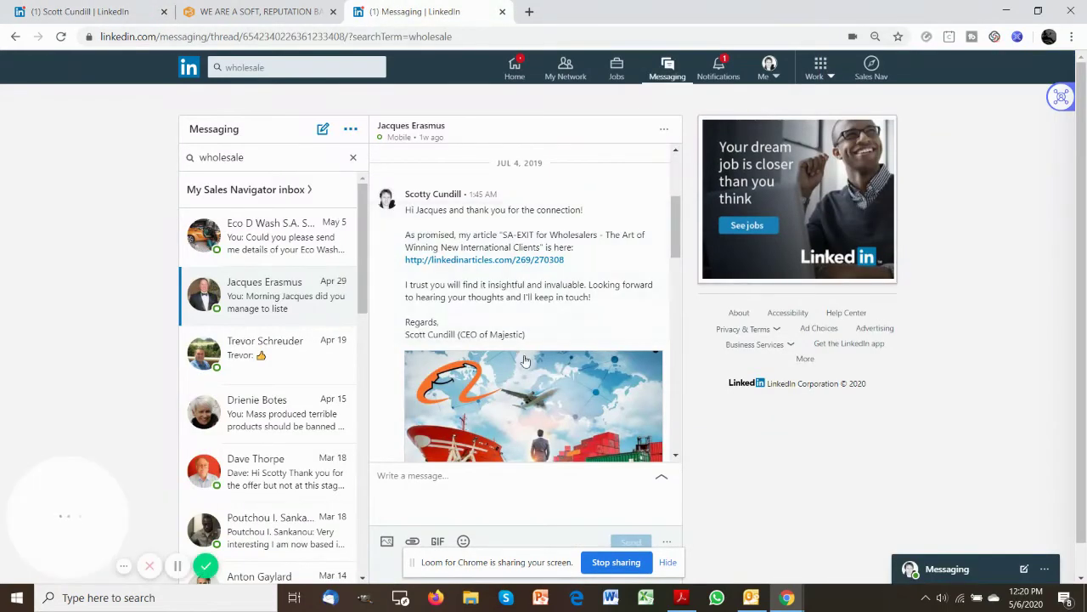